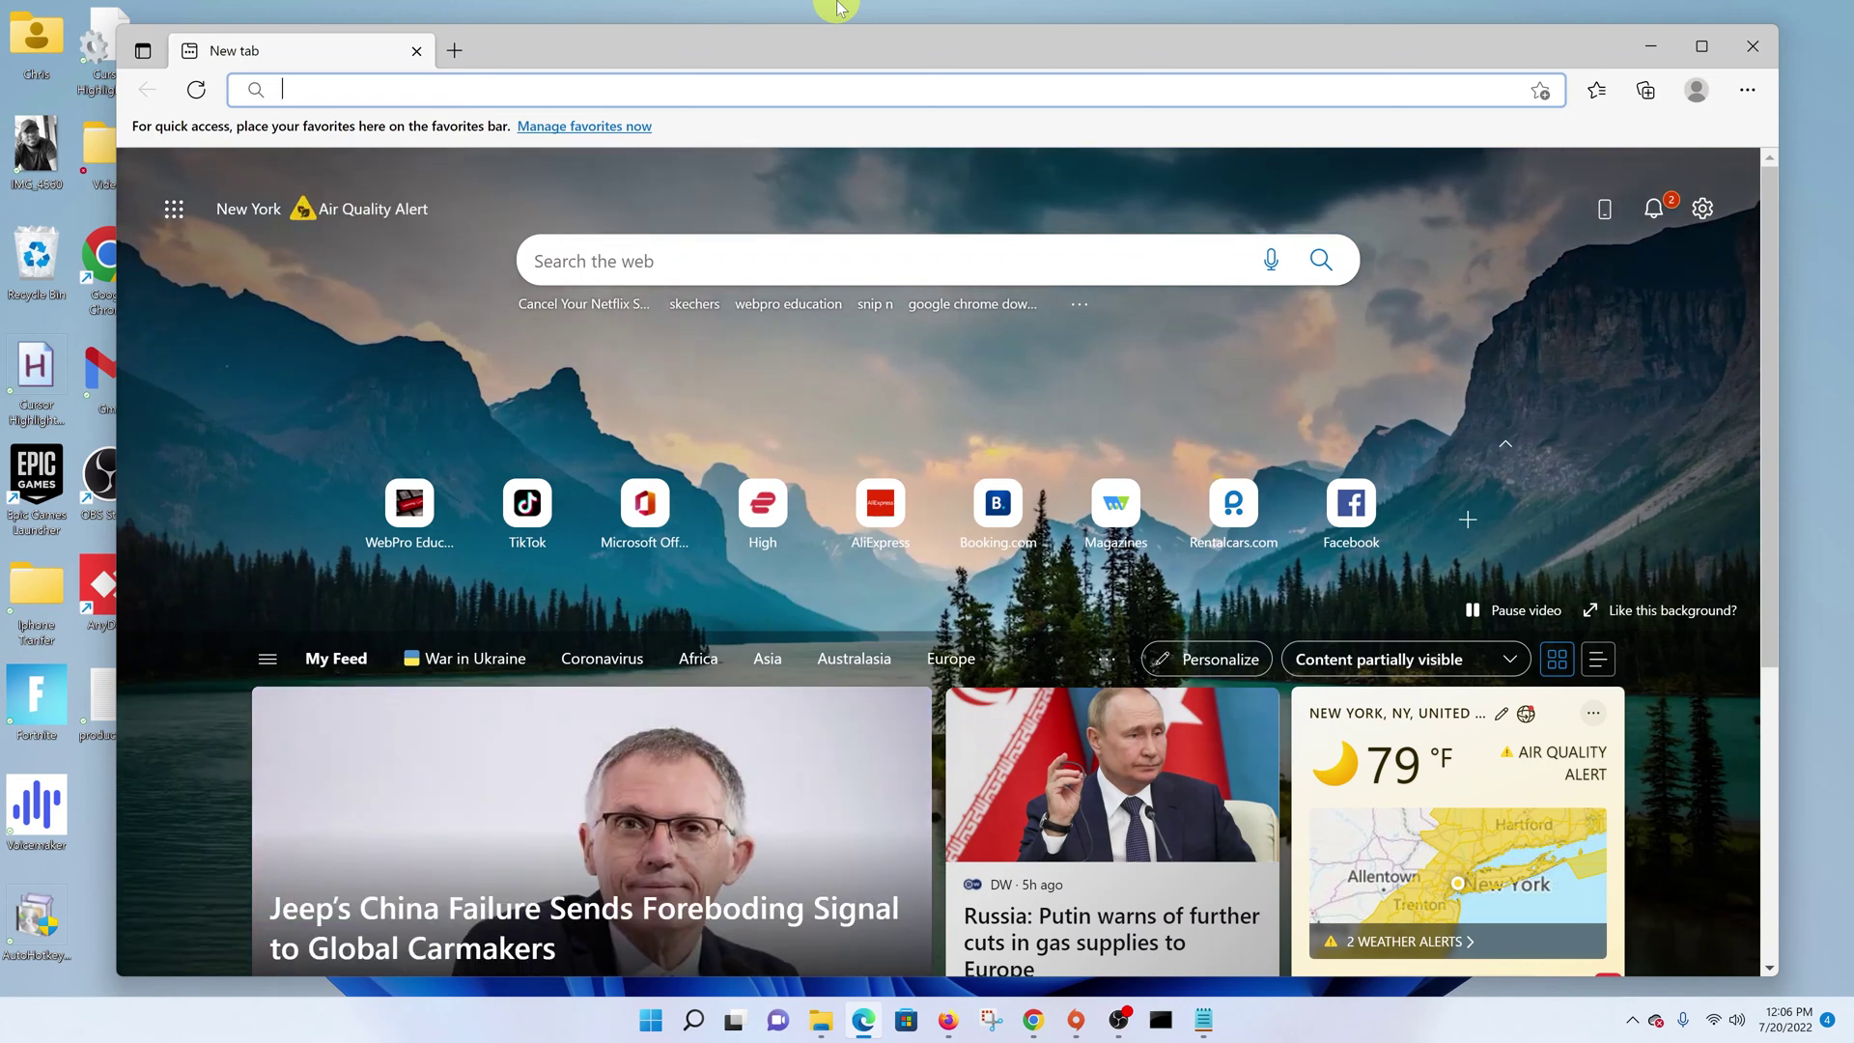
Step: Go to Edge's Settings page through the Settings and more (…) menu
click(439, 83)
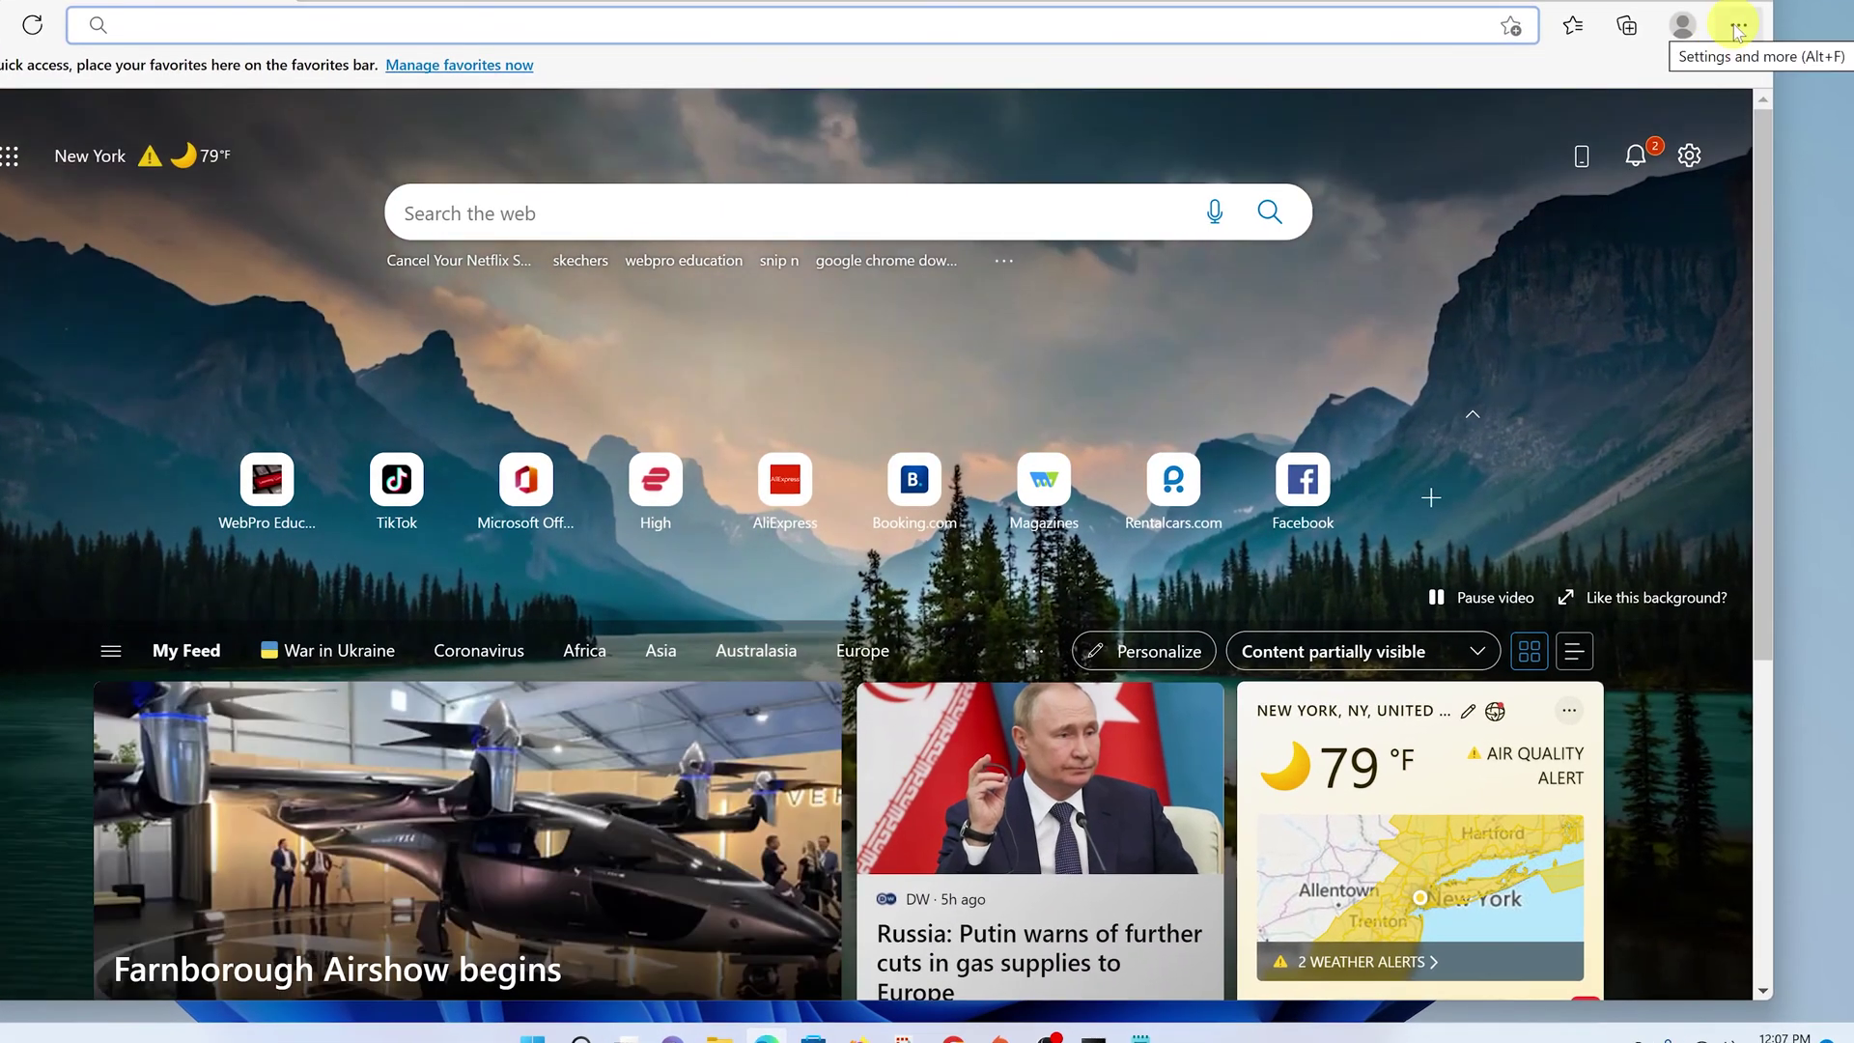
click(1739, 26)
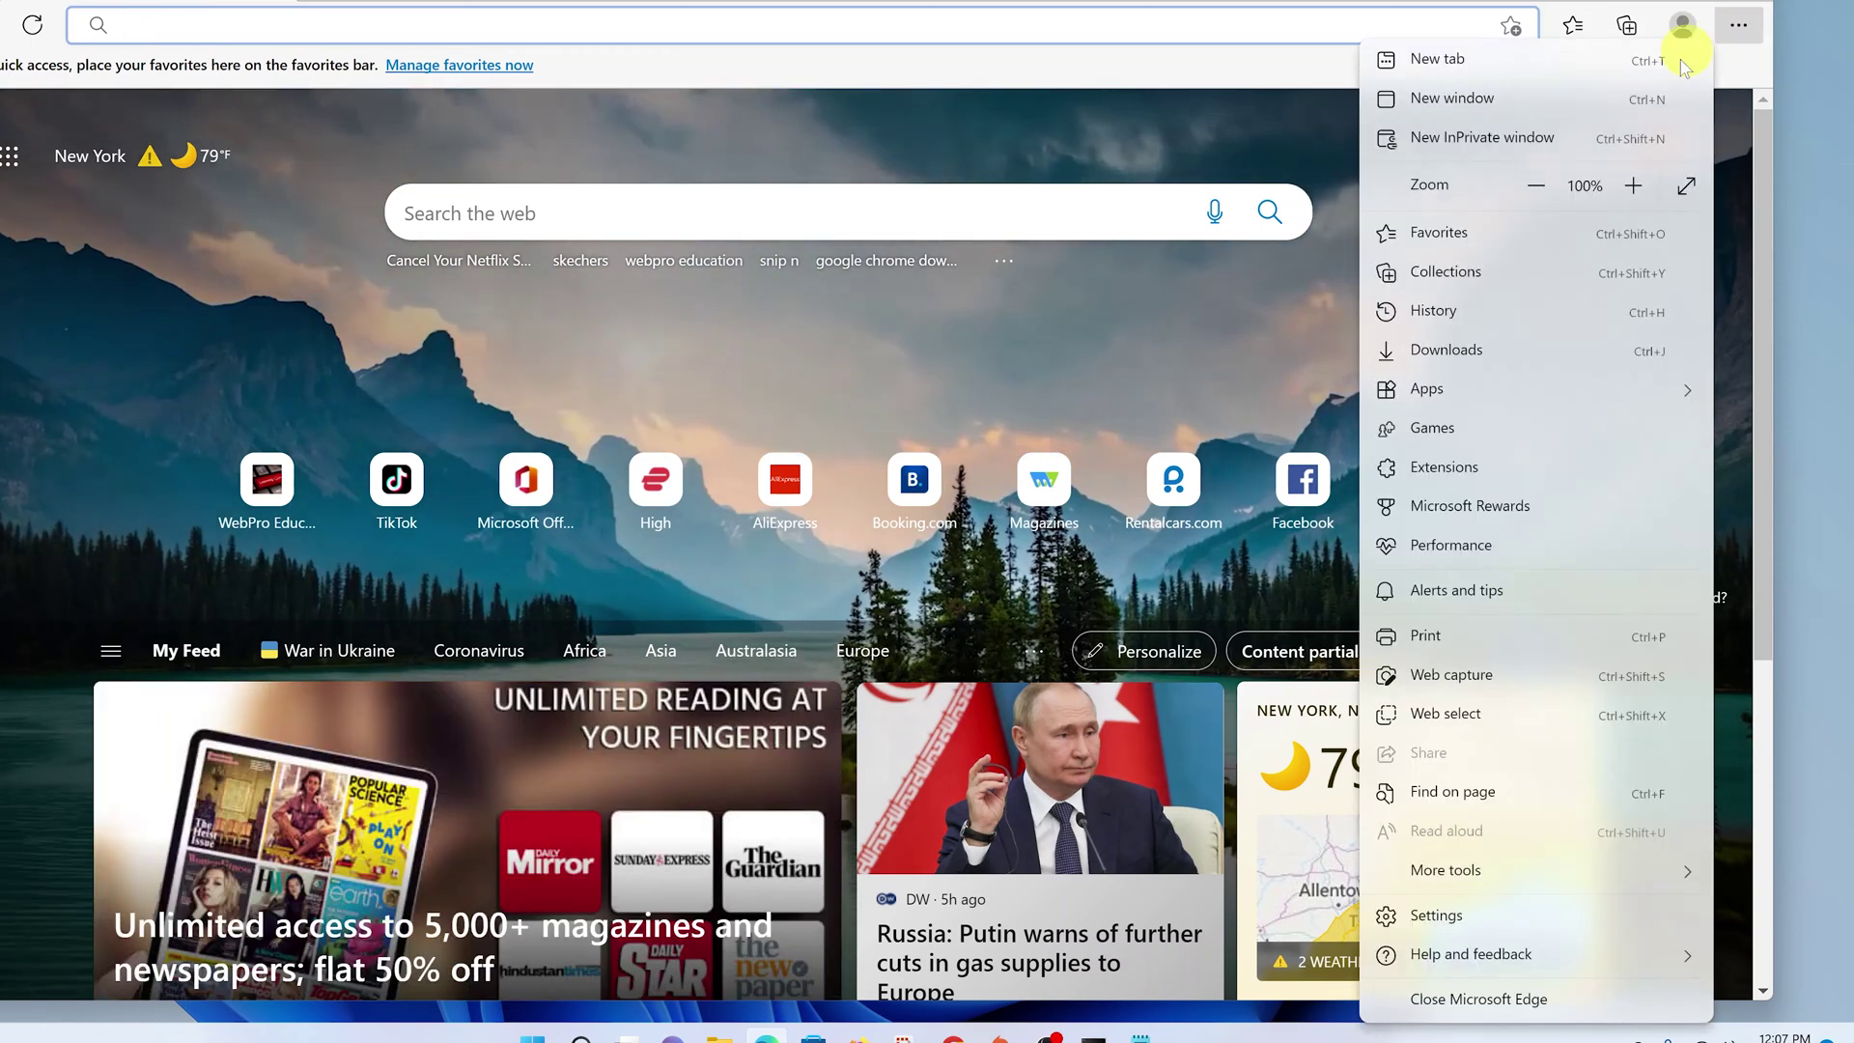
click(1458, 919)
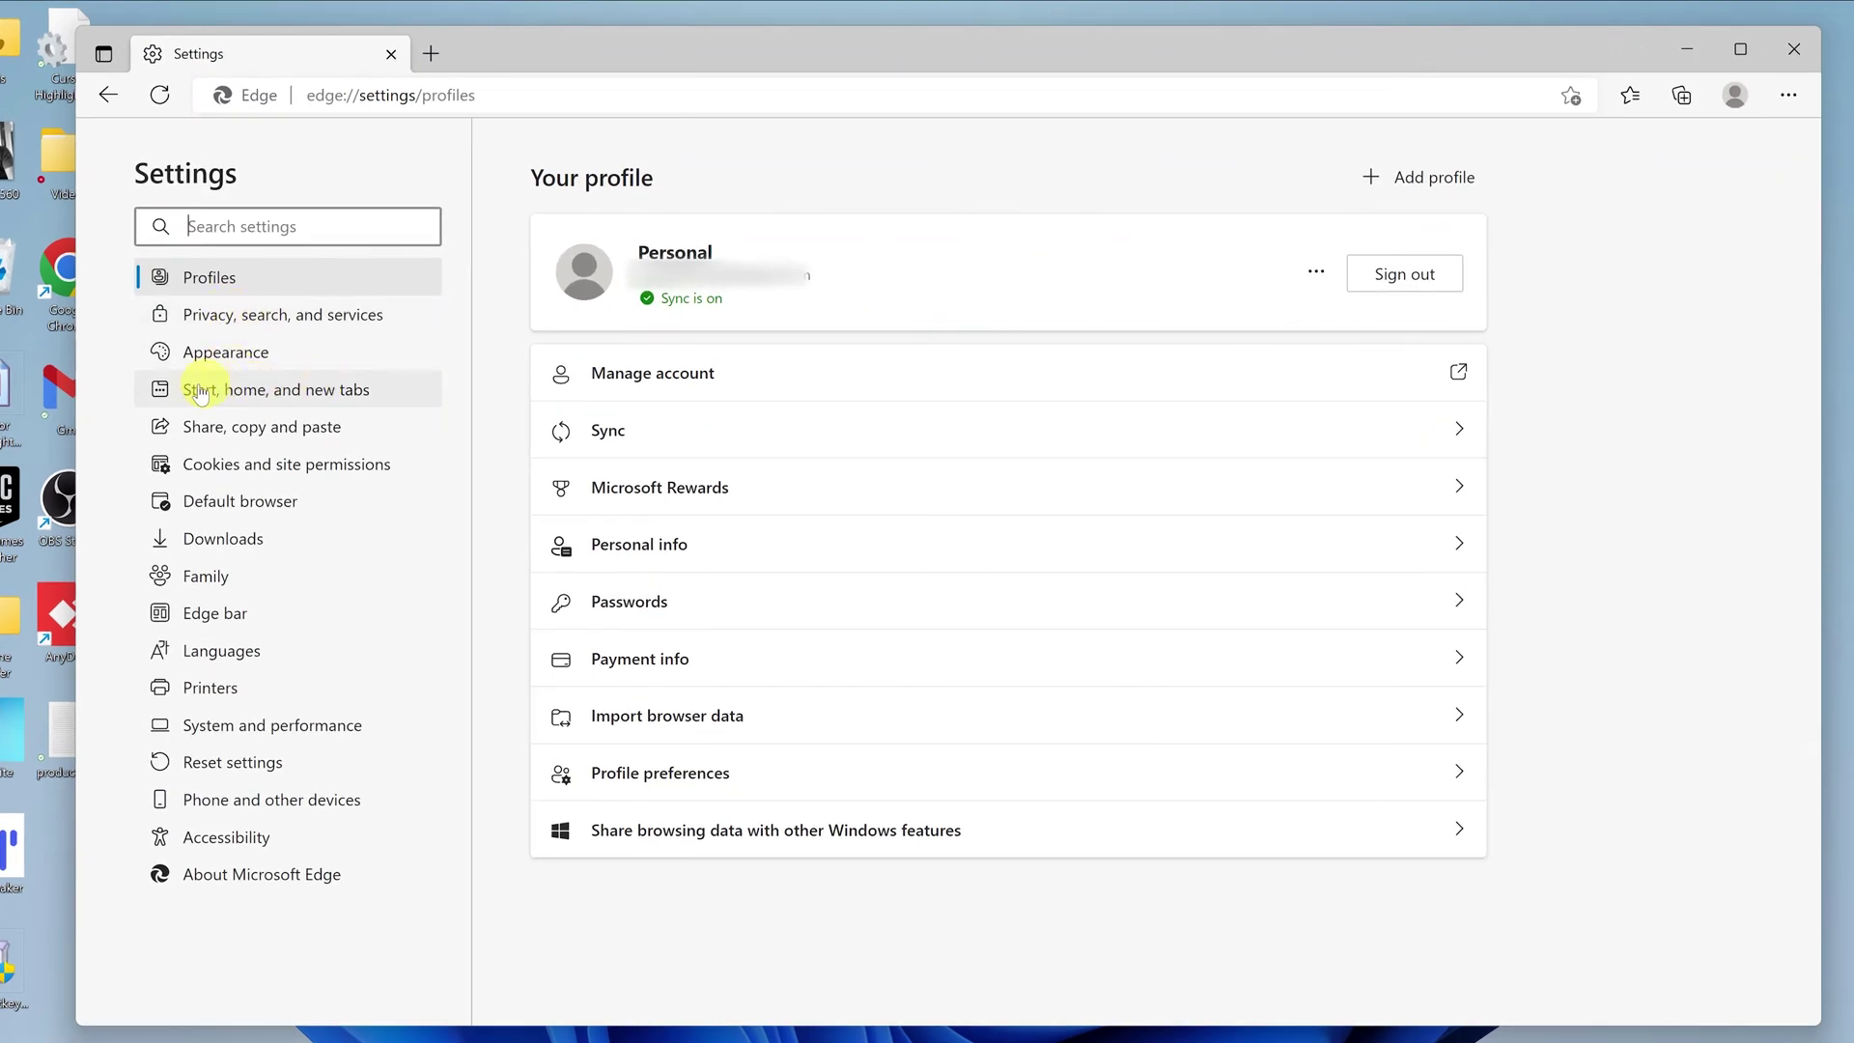
Step: In Start, home, and new tabs, switch on showing the home button on the toolbar
click(262, 393)
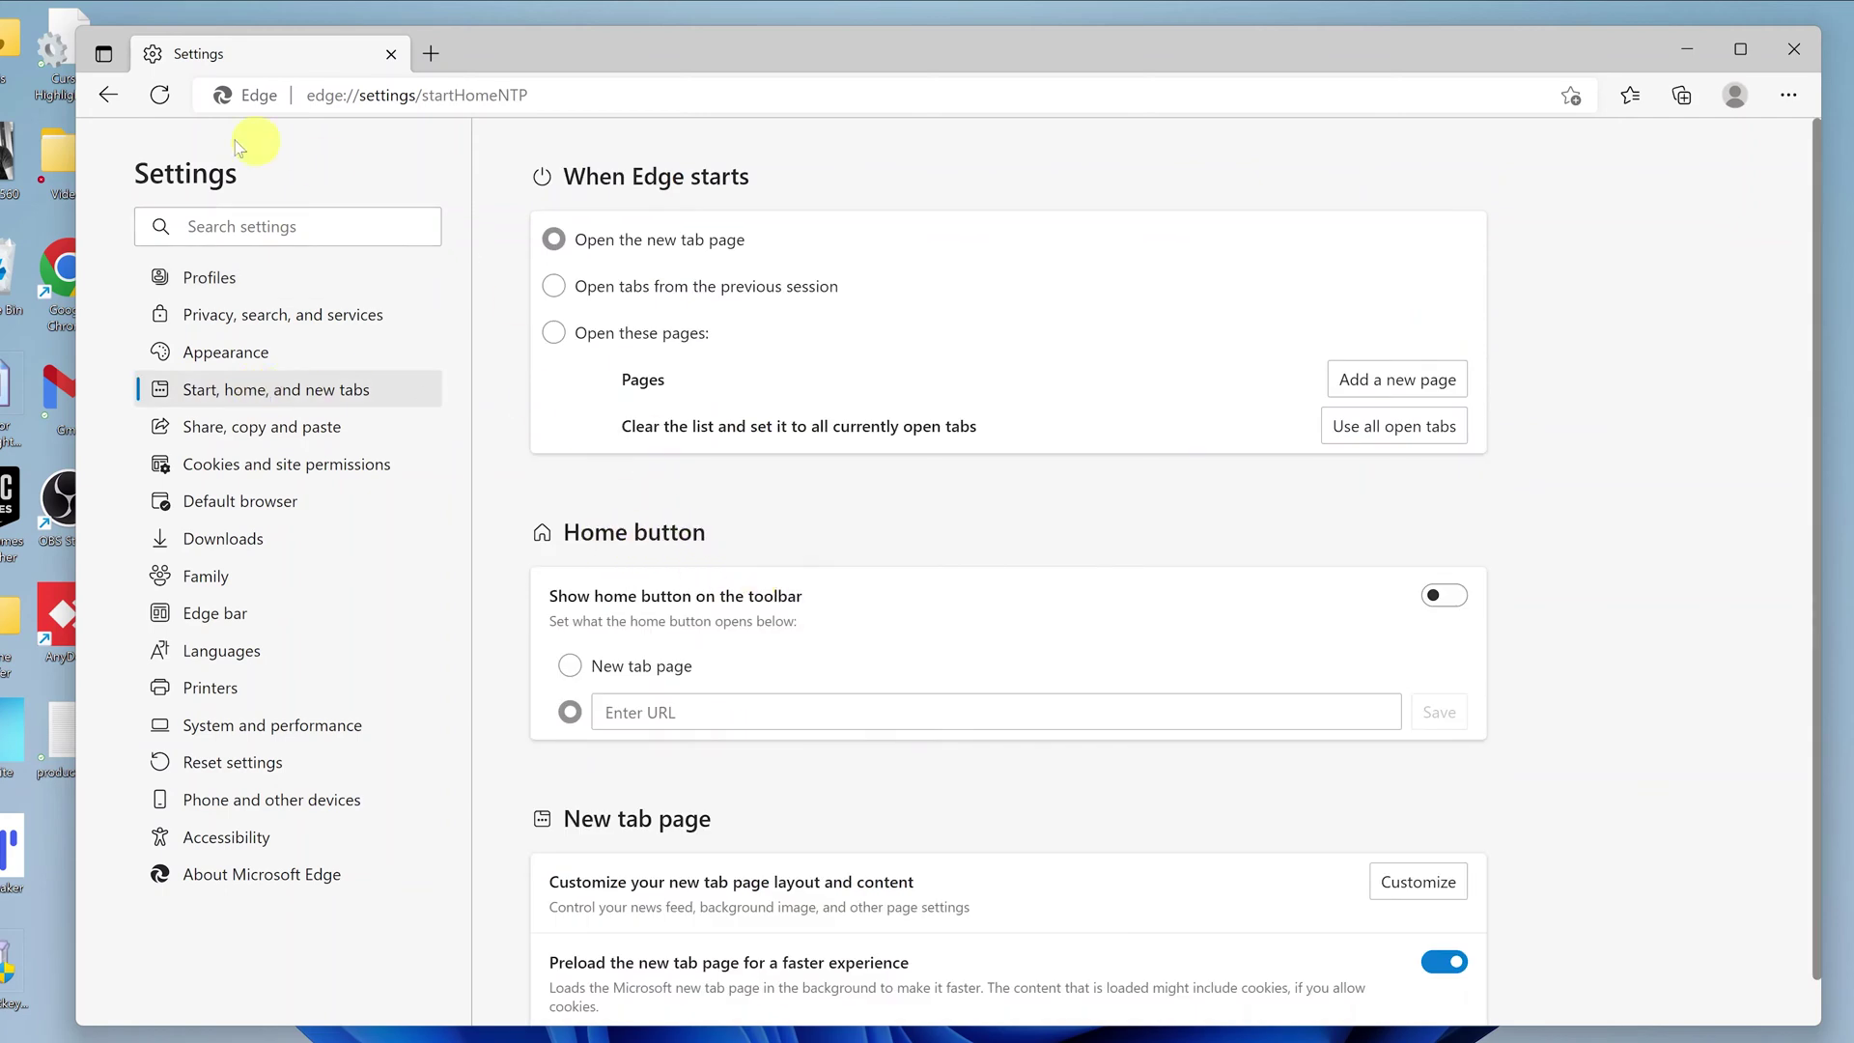
click(1437, 599)
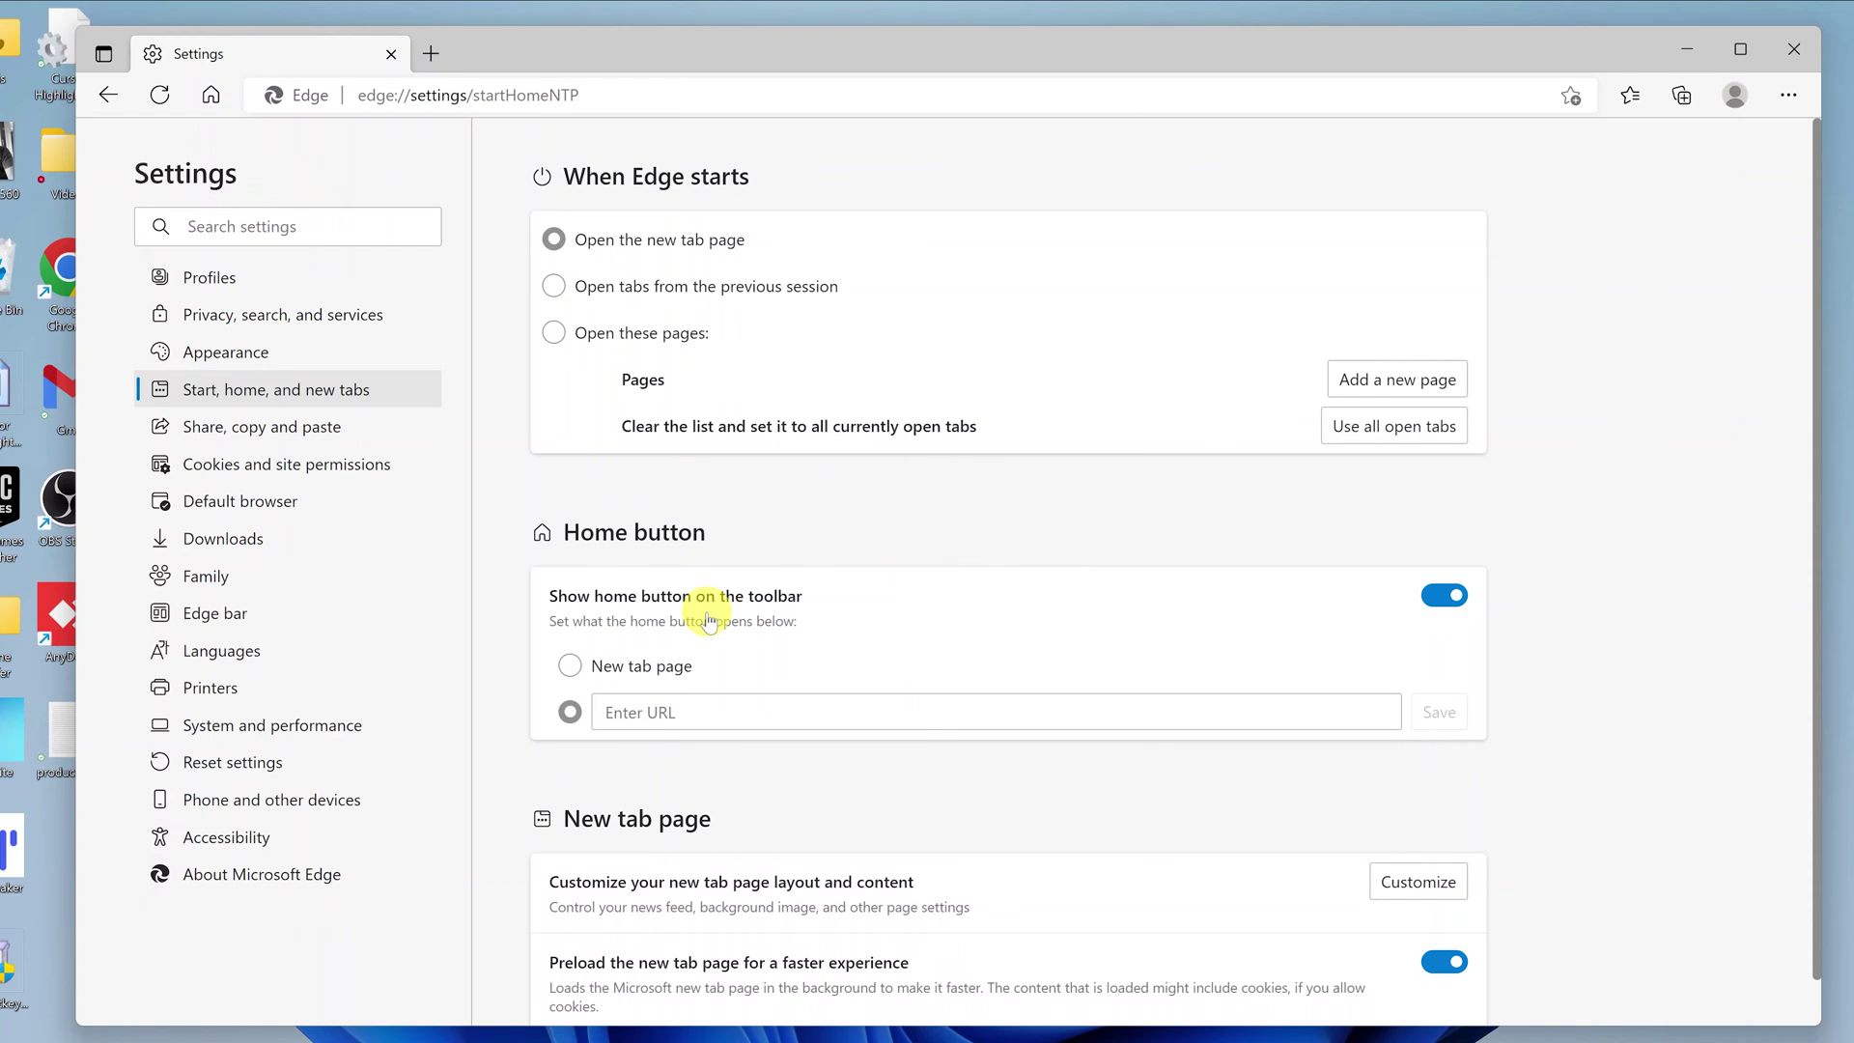
click(642, 712)
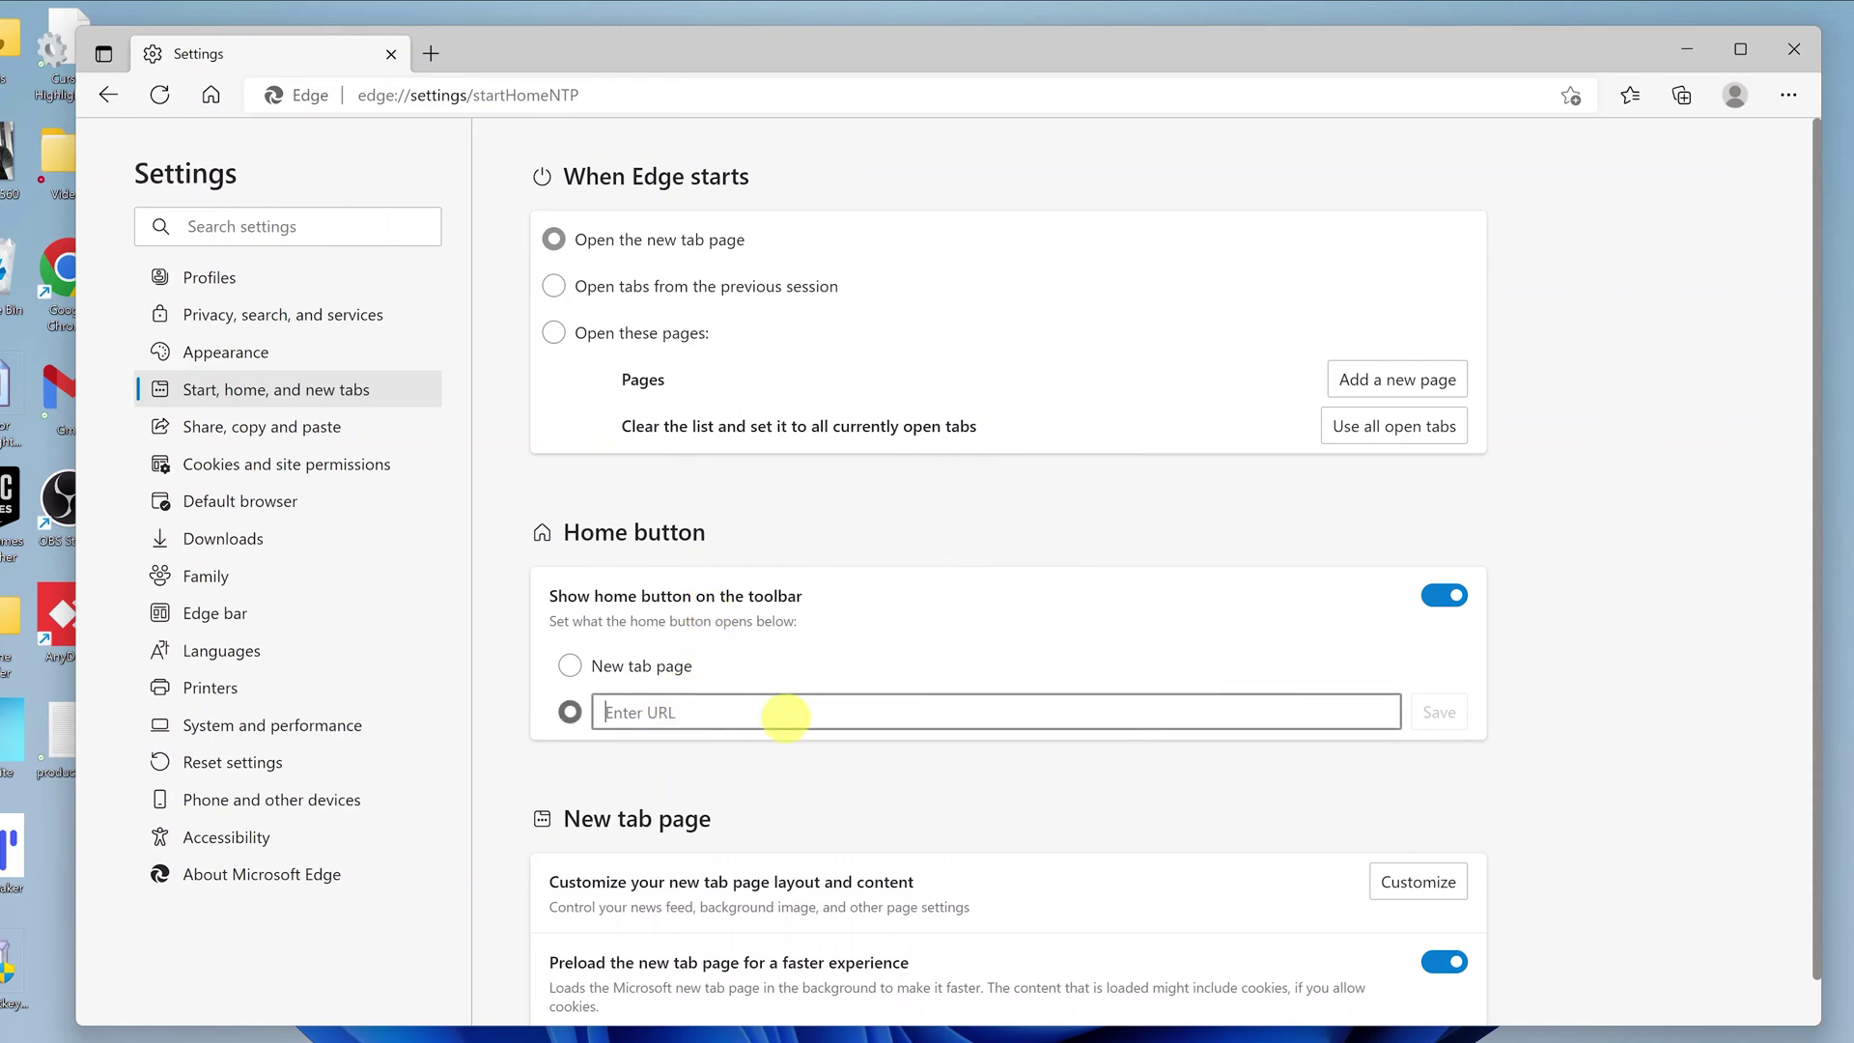
text(www.google.com)
click(1434, 712)
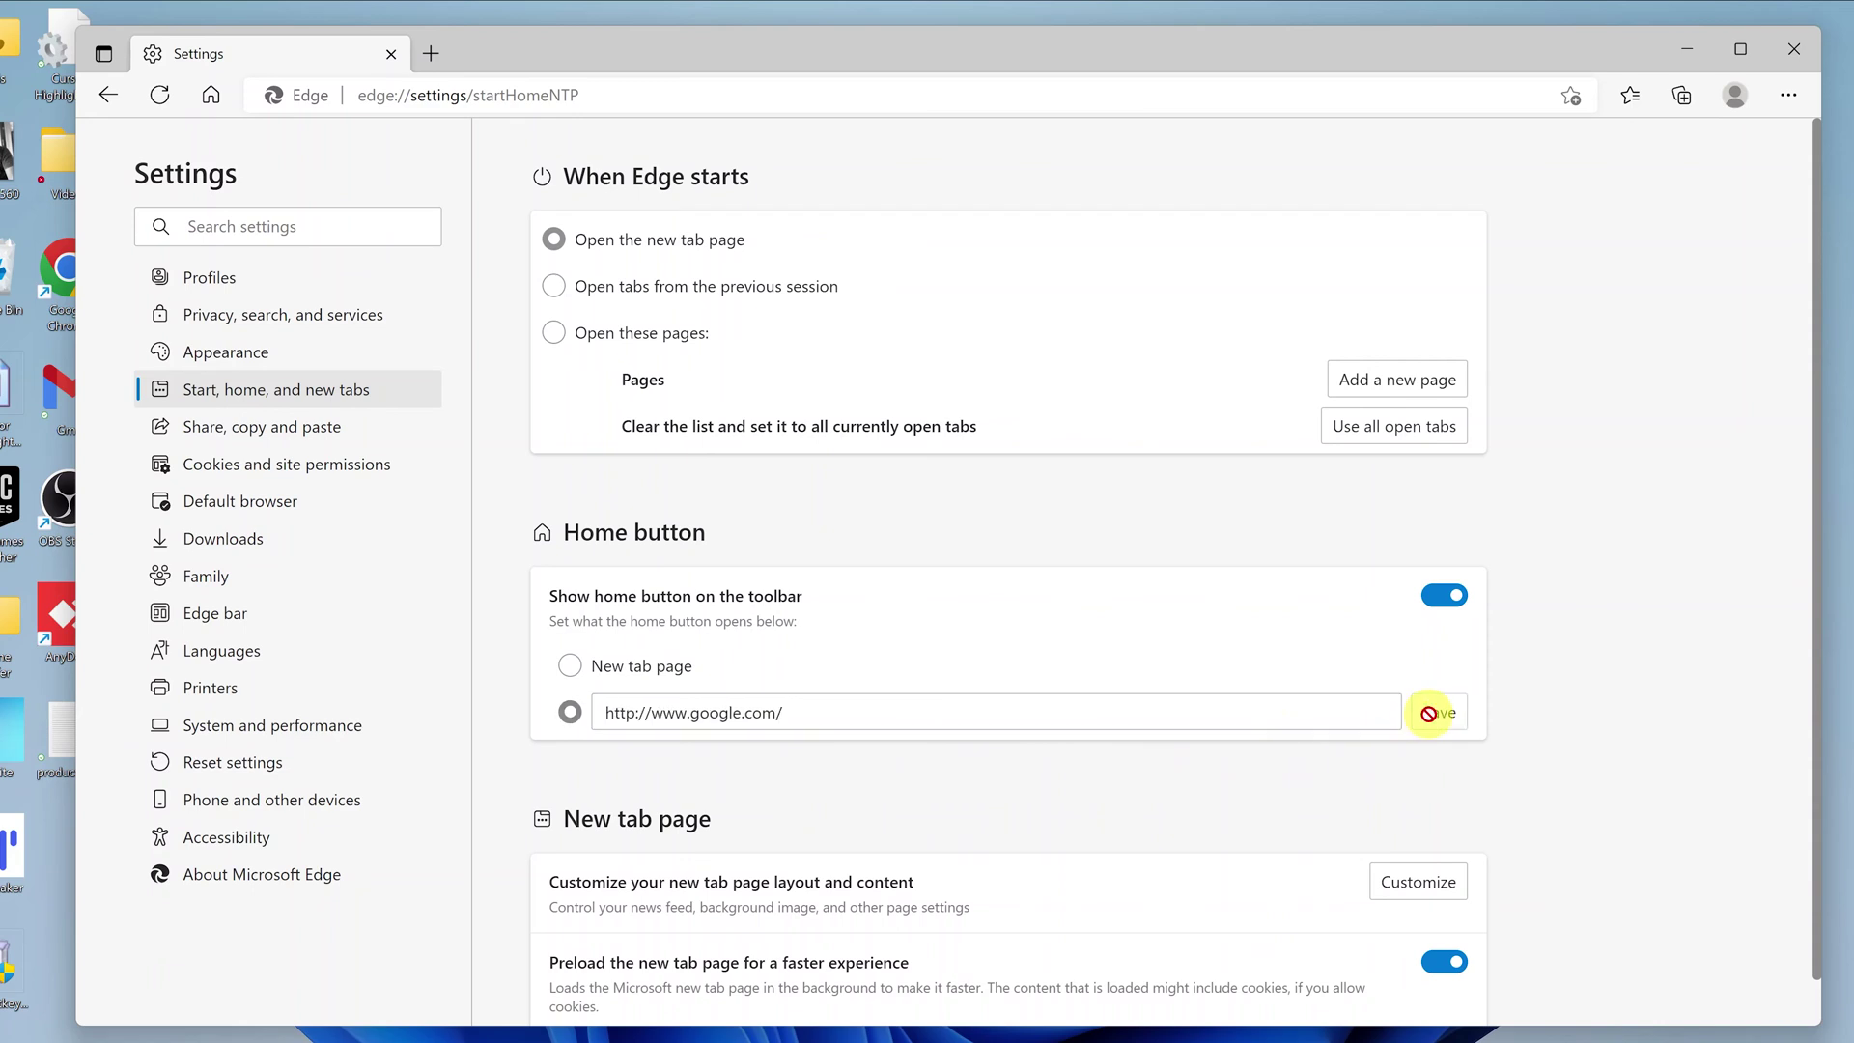
click(432, 55)
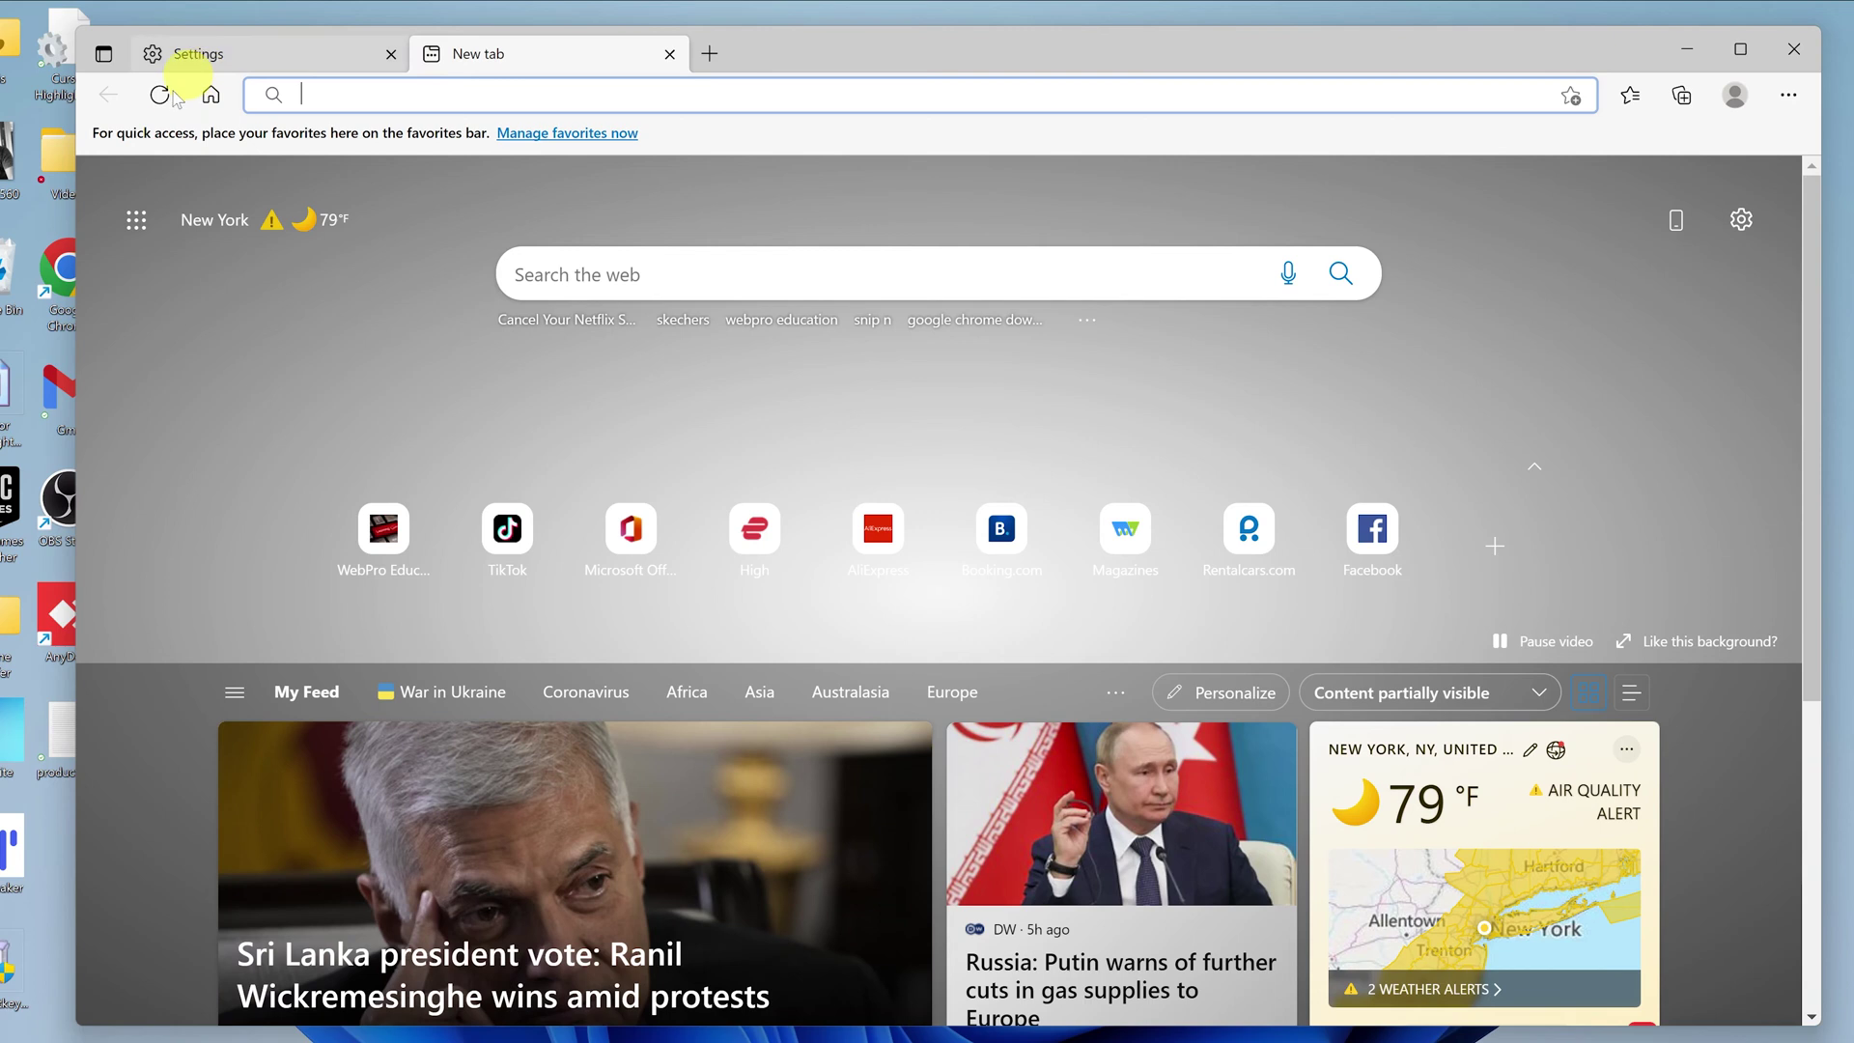
click(210, 97)
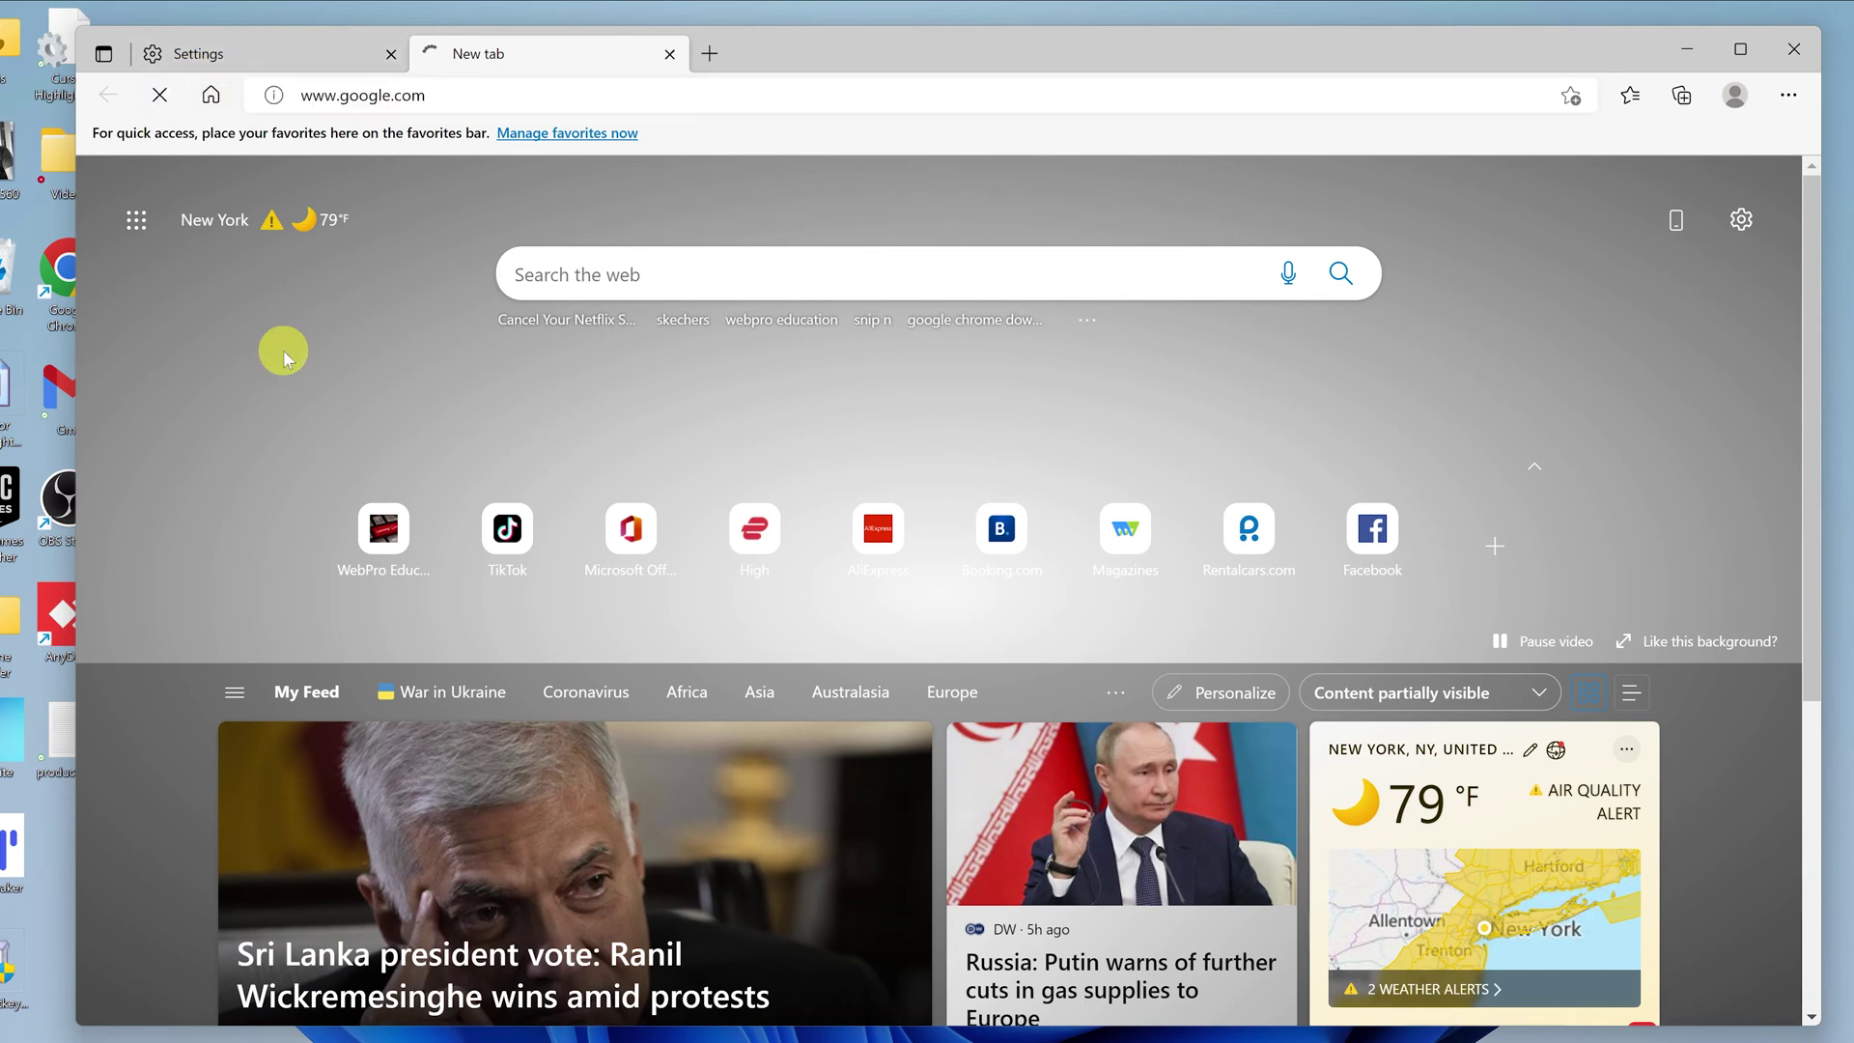